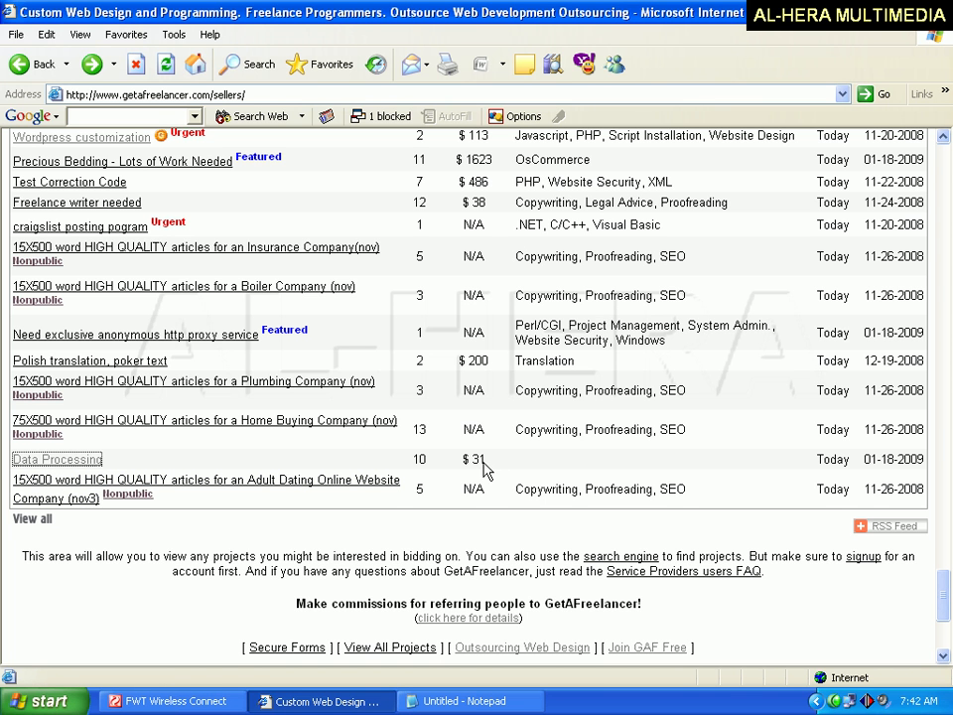
- Open the Data Processing project and review its description, budget and existing bids
left_click(67, 463)
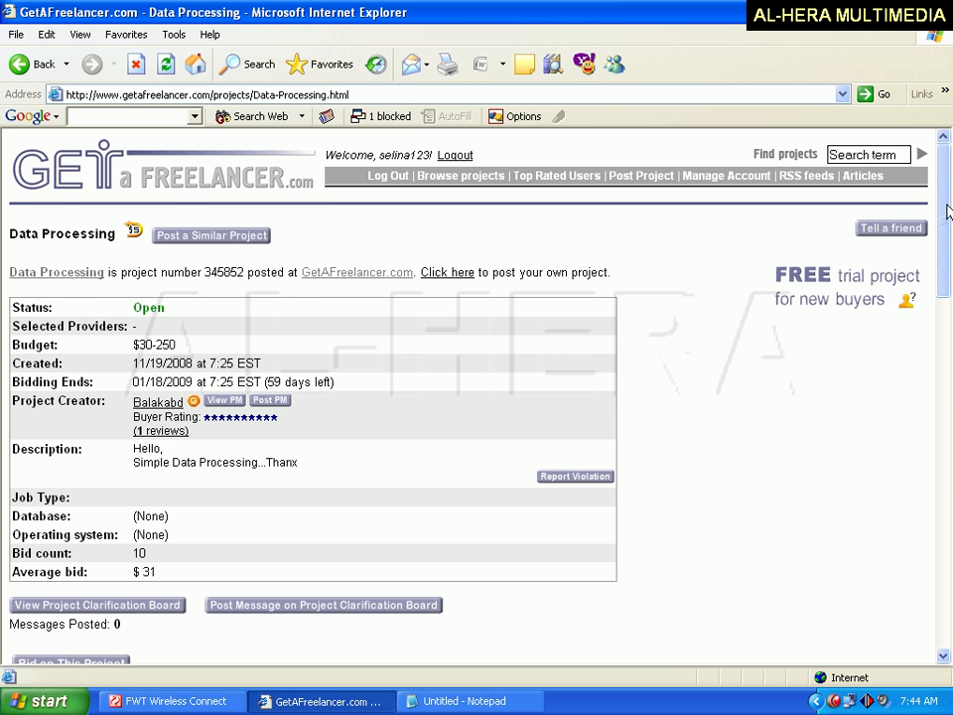
left_click_drag(948, 211, 938, 256)
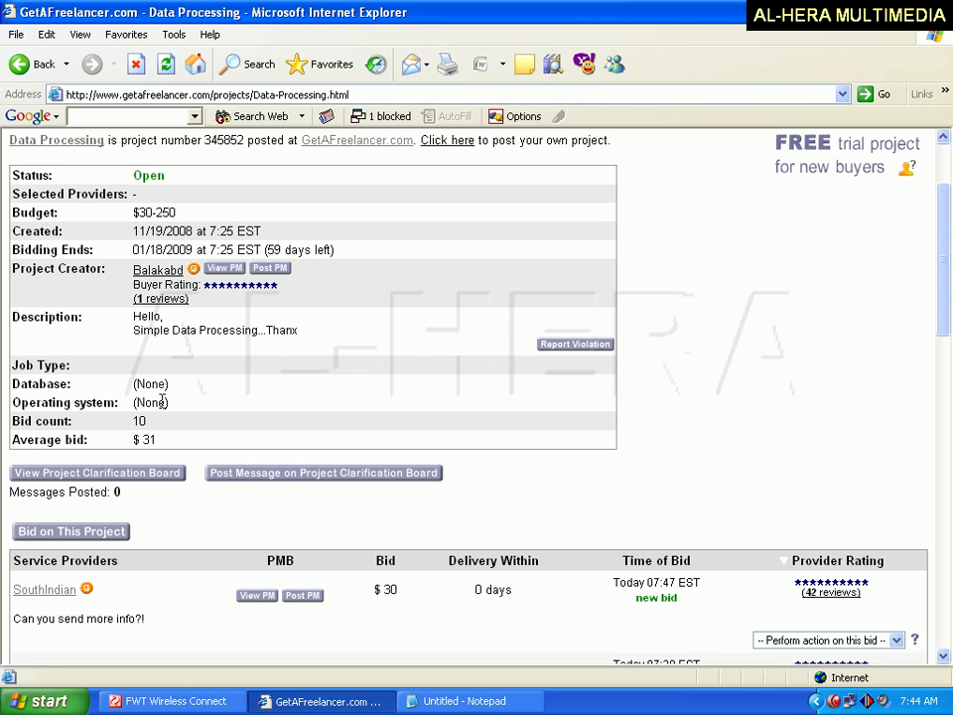
left_click_drag(946, 245, 943, 314)
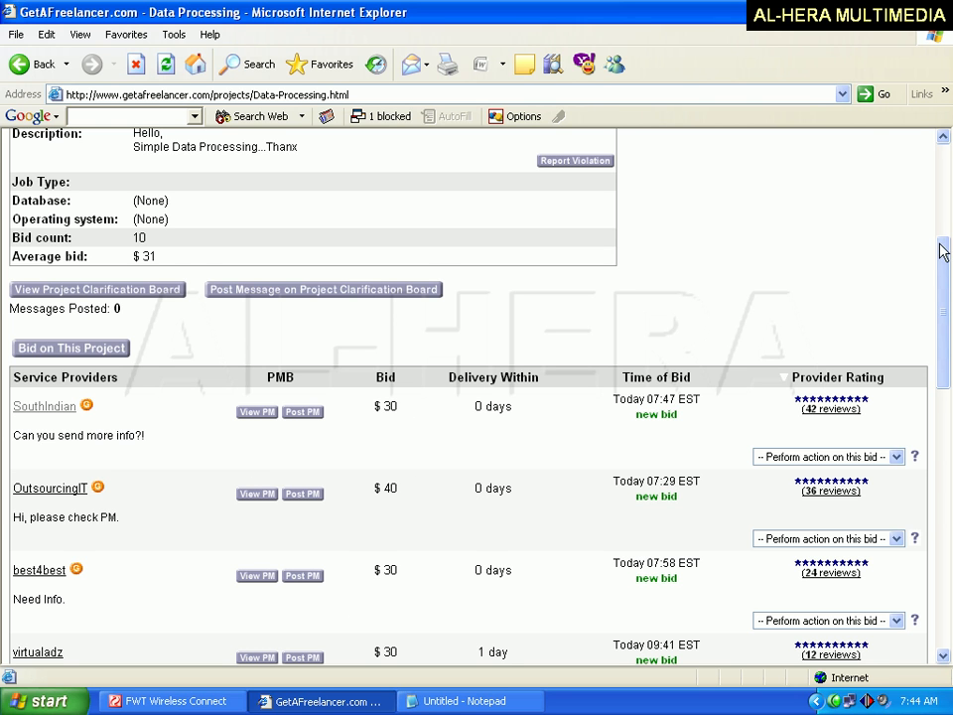
left_click_drag(943, 265, 945, 299)
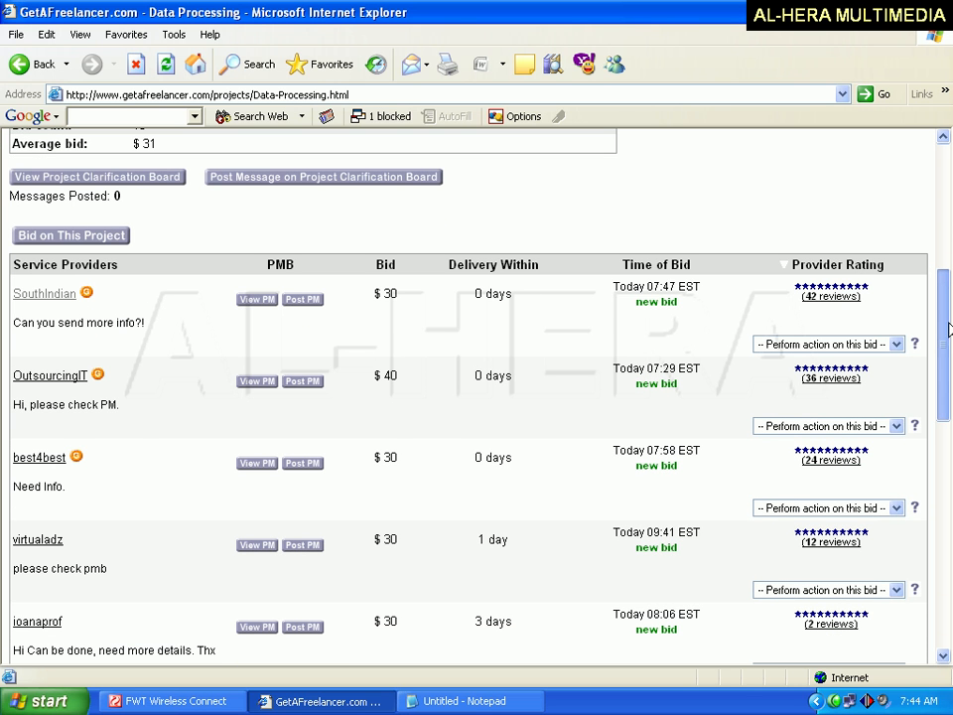
left_click_drag(951, 346, 950, 300)
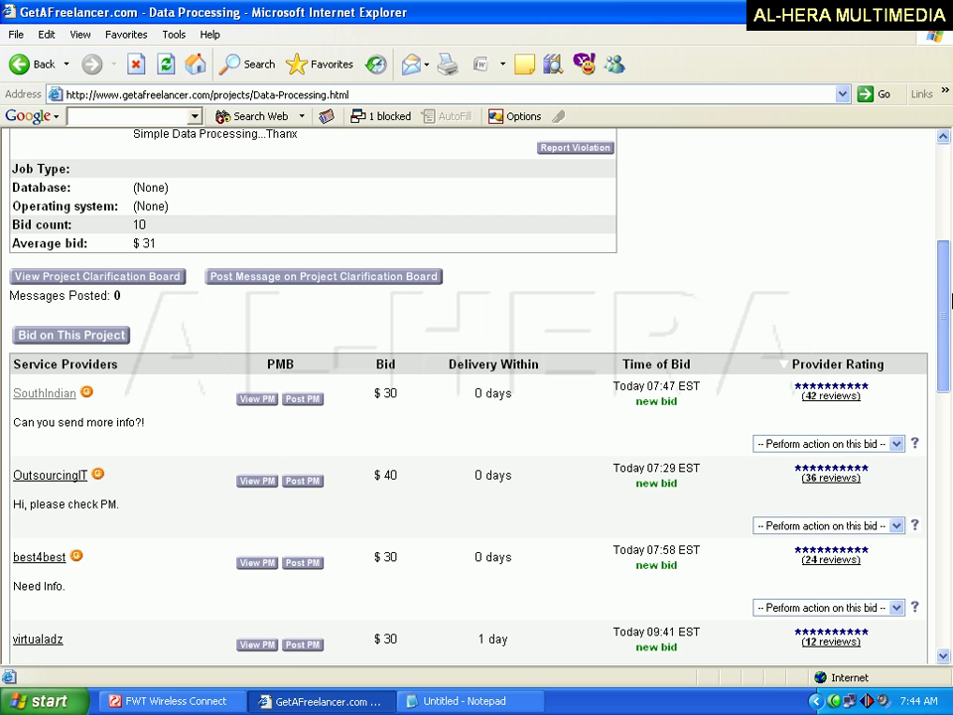
- Start a bid on the Data Processing project with a total of $40 and delivery in 1 day
left_click(61, 337)
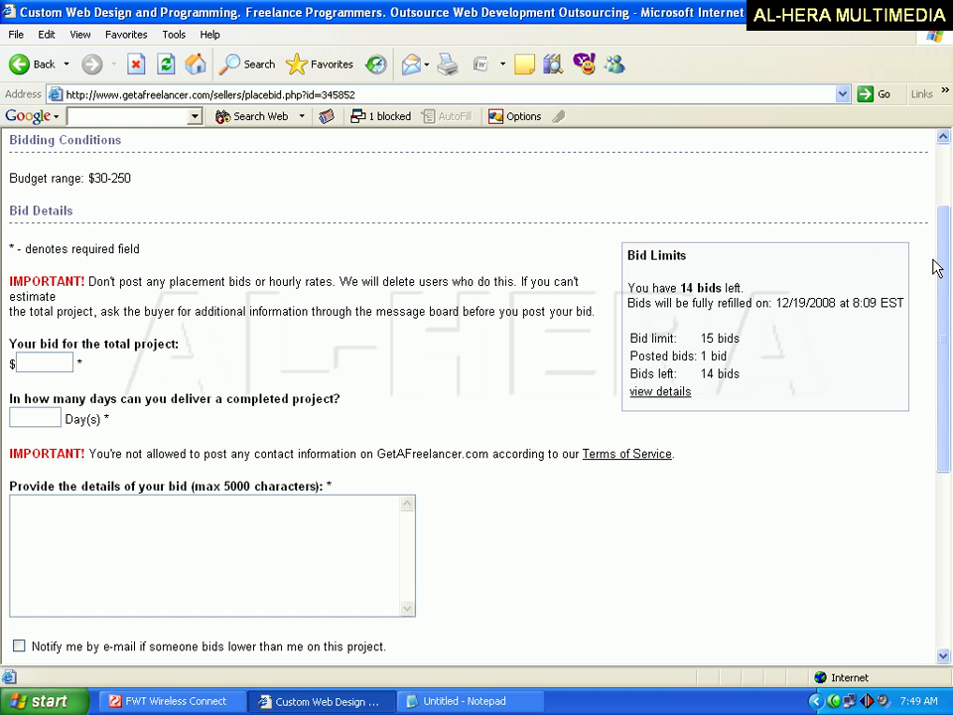
mouse_move(948, 270)
left_mouse_down()
mouse_move(948, 222)
mouse_move(947, 267)
left_mouse_up()
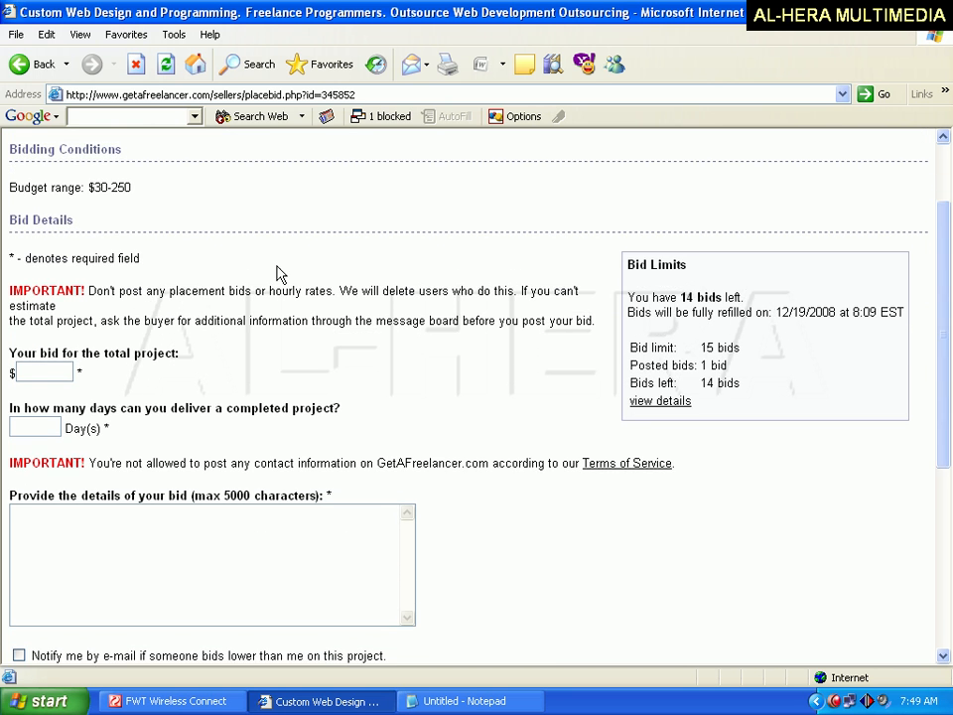
left_click(57, 373)
type("40")
left_click(45, 432)
- Begin the bid details with the line "I'v data entry skill with excellent typing speed."
left_click(164, 572)
type("I")
type(" hav")
key("BackSpace")
key("BackSpace")
key("BackSpace")
key("BackSpace")
key("BackSpace")
type("I")
type("'v a")
key("BackSpace")
type("data ent")
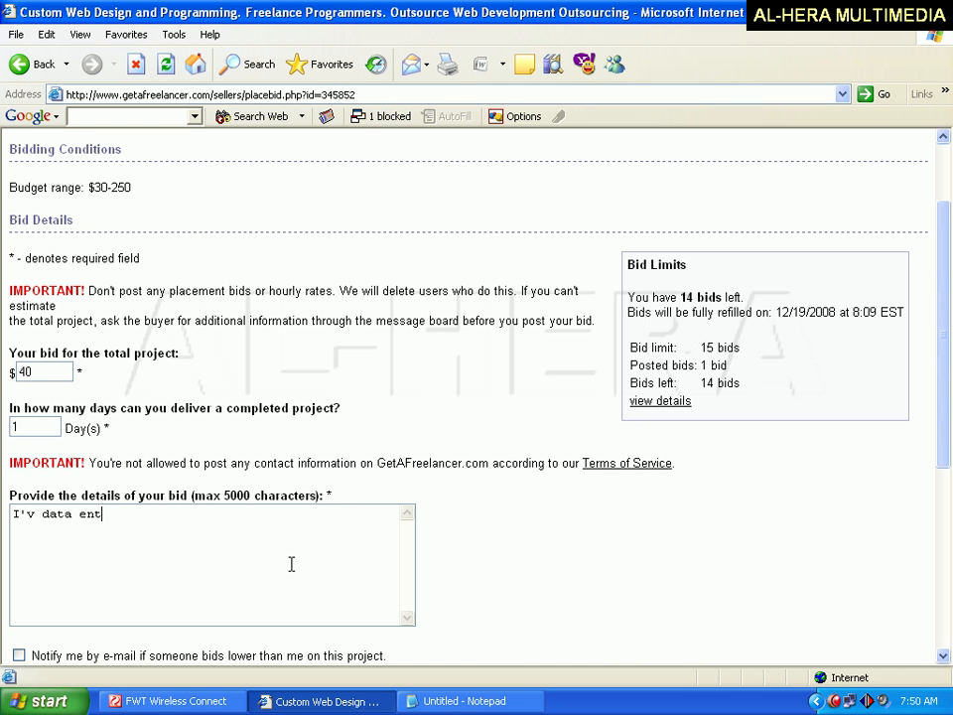
type("try skill with excee")
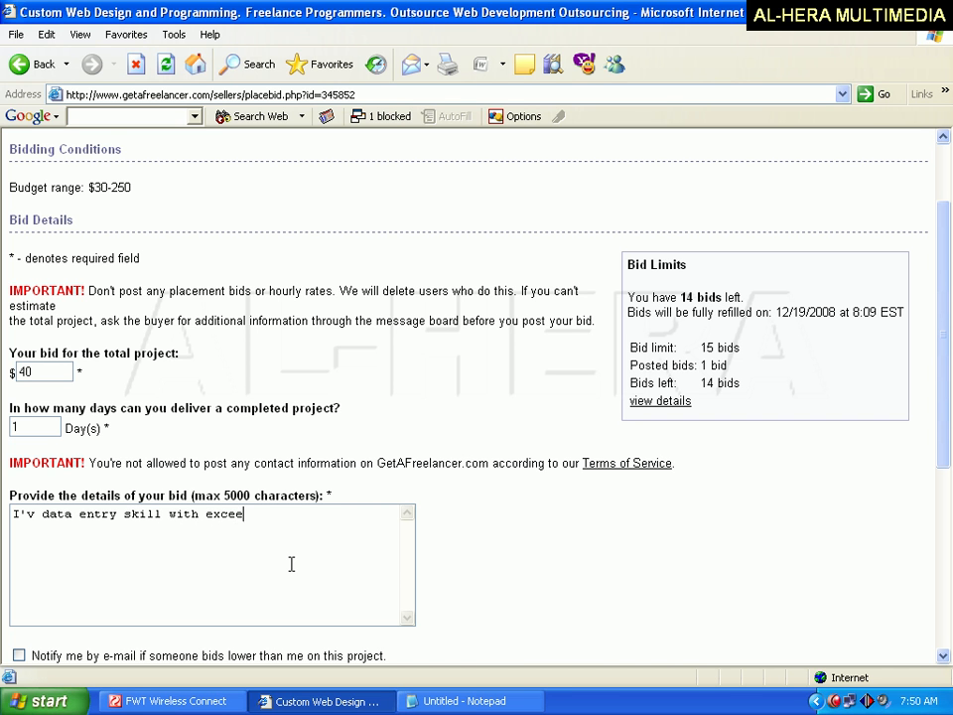
key("BackSpace")
type("llev")
type("t typing s")
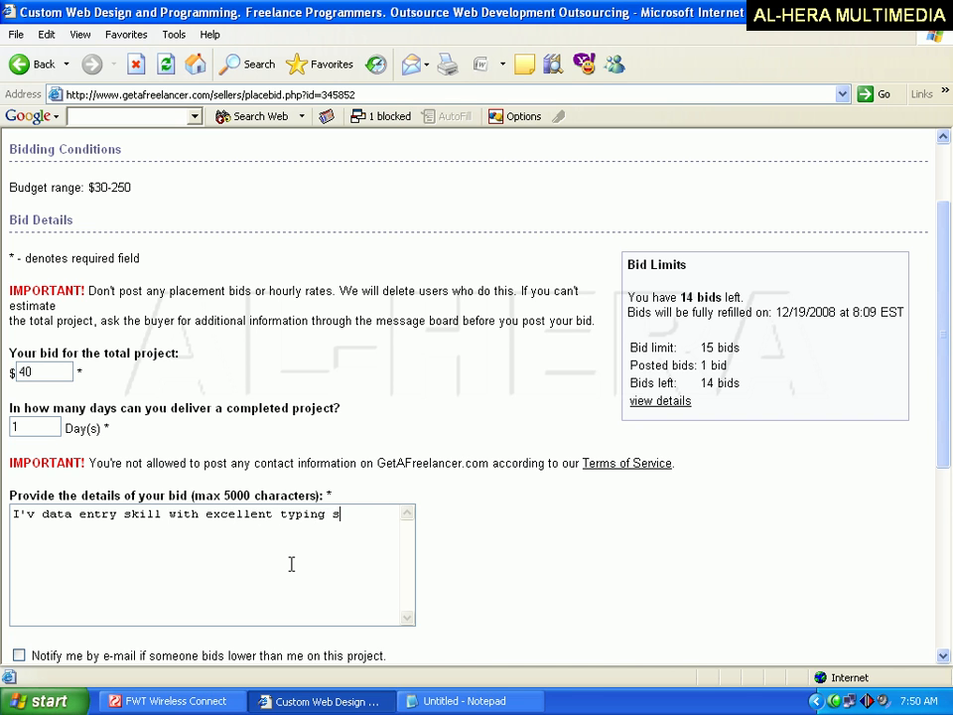
type("peed.")
- Add a second line to the bid details reading "You can select me for quality & Cheap cost"
type("can ch")
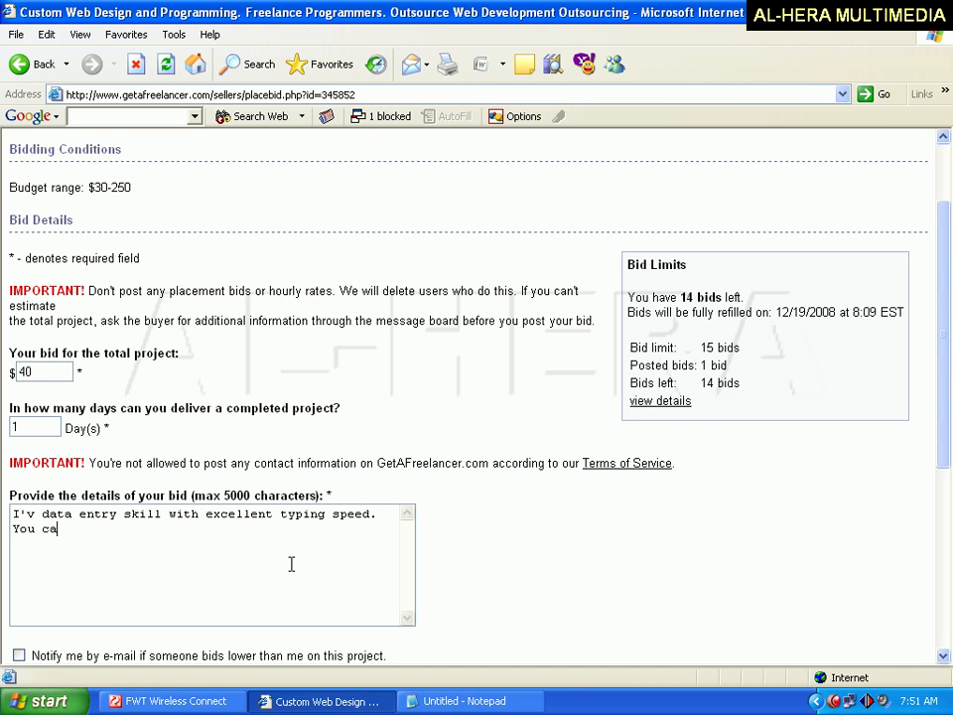
type("oose me")
key("BackSpace")
key("BackSpace")
key("BackSpace")
key("BackSpace")
key("BackSpace")
key("BackSpace")
key("BackSpace")
key("BackSpace")
key("BackSpace")
type("select me for quality")
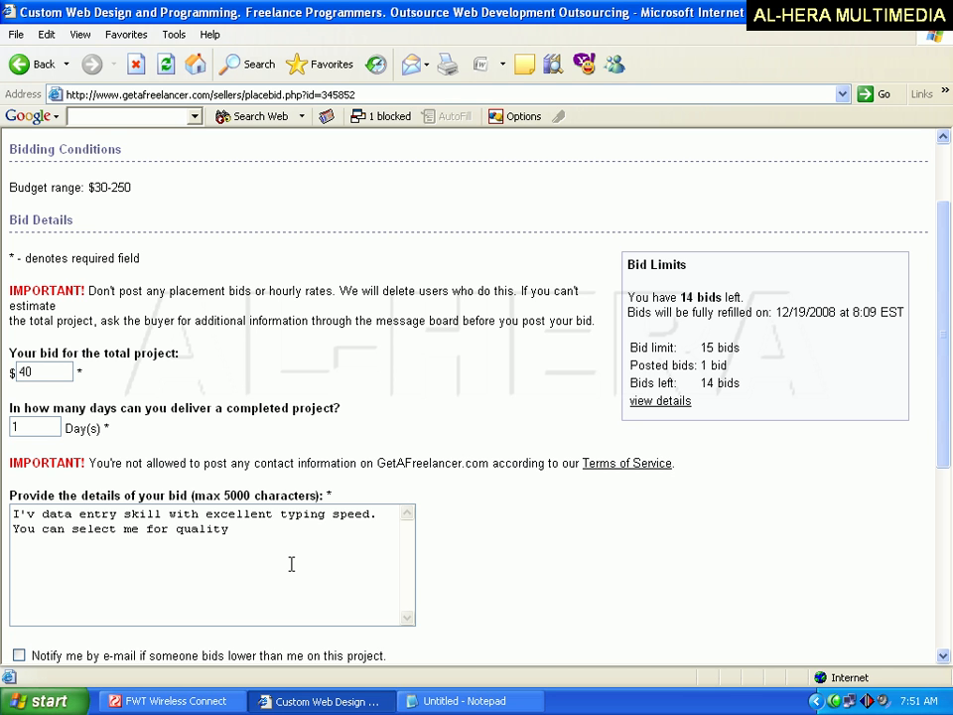
type(" & Che")
type("ap")
type("ah")
- Sign off the bid details with "Thanks & Regards" and the bidder's first name, below a blank line
type("han")
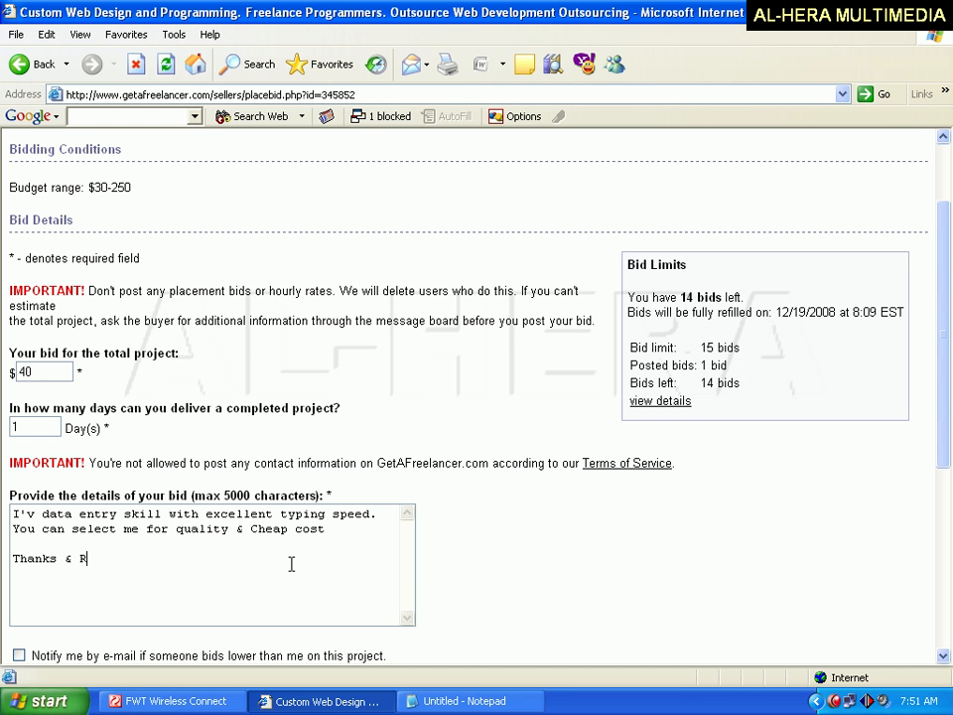
type("ks & Regards")
type("lina")
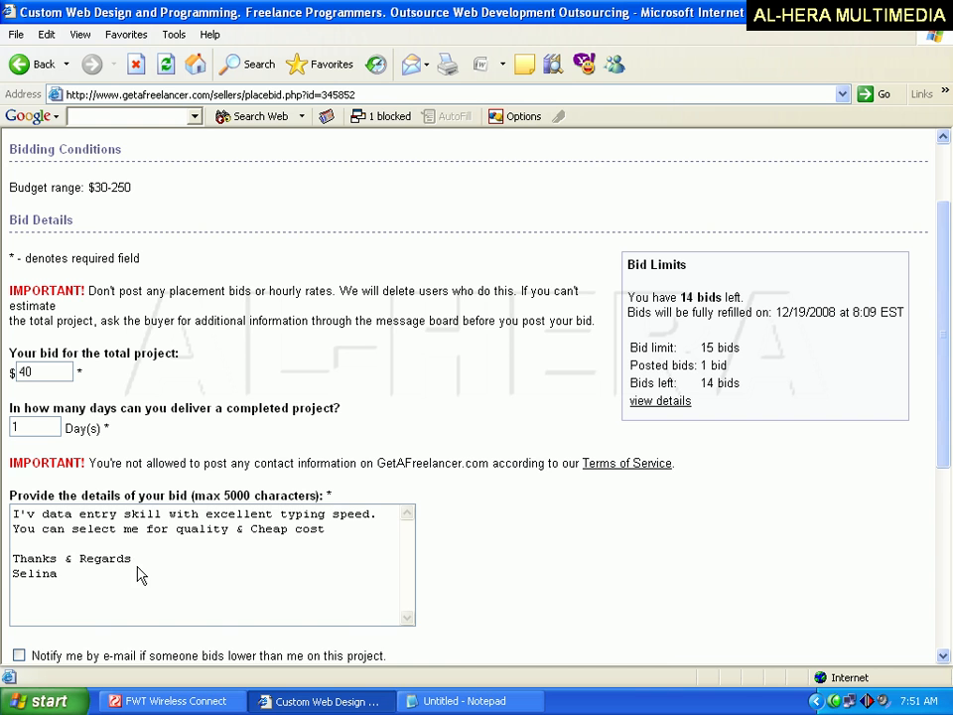
- Enable e-mail notification of lower bids and place the bid, accepting the secure connection alert
left_click_drag(945, 314, 924, 397)
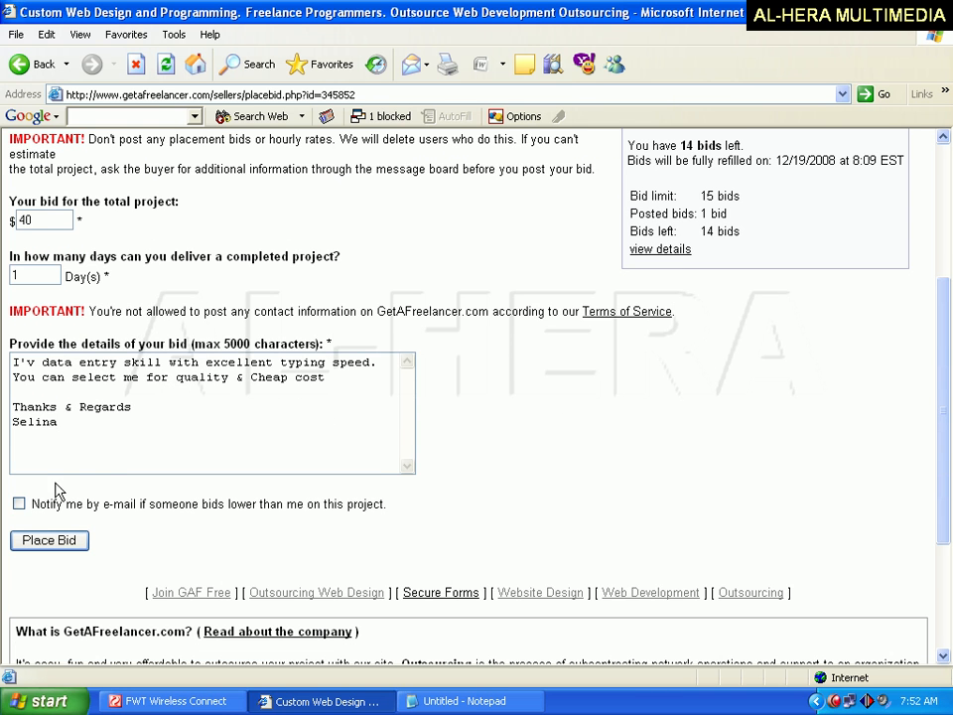
left_click(18, 503)
left_click(42, 553)
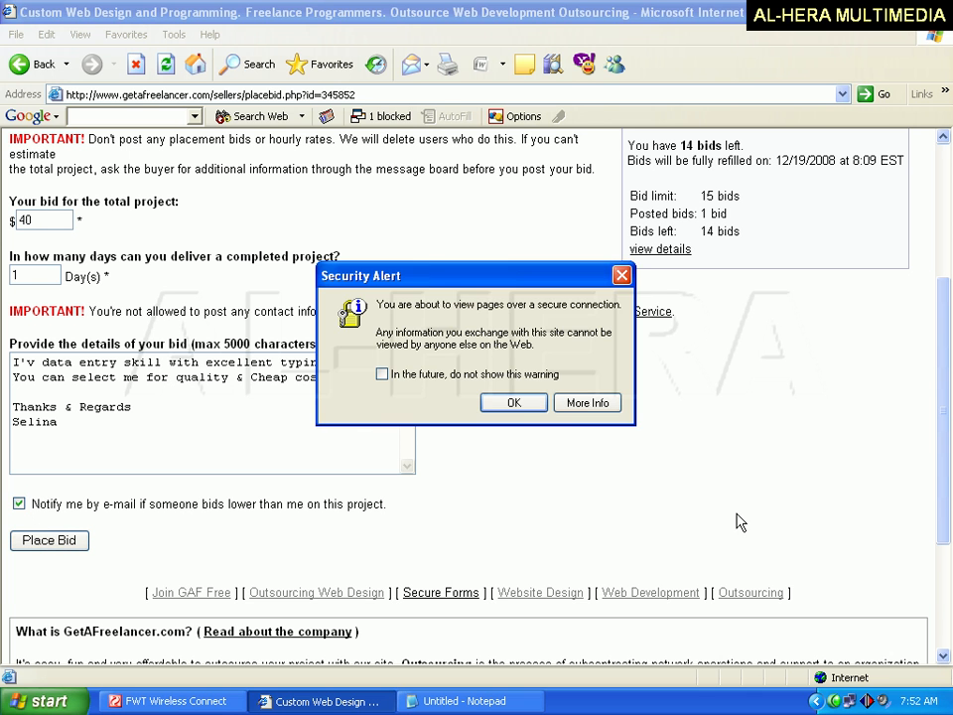
left_click(488, 400)
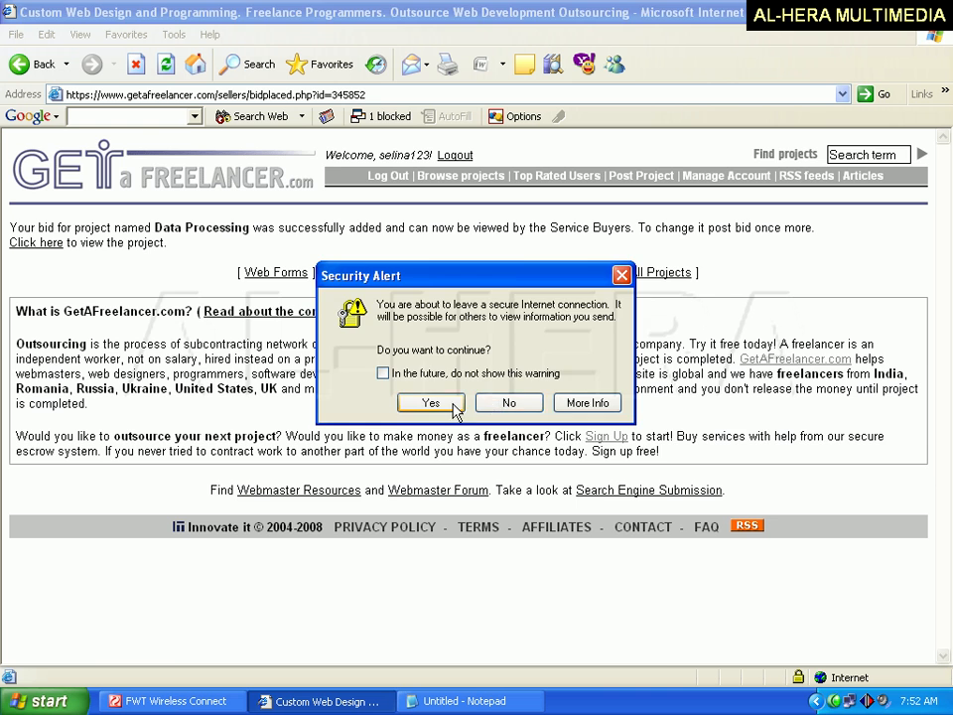
- Return from the bid confirmation to the Data Processing project page, agreeing to leave the secure connection
left_click(455, 409)
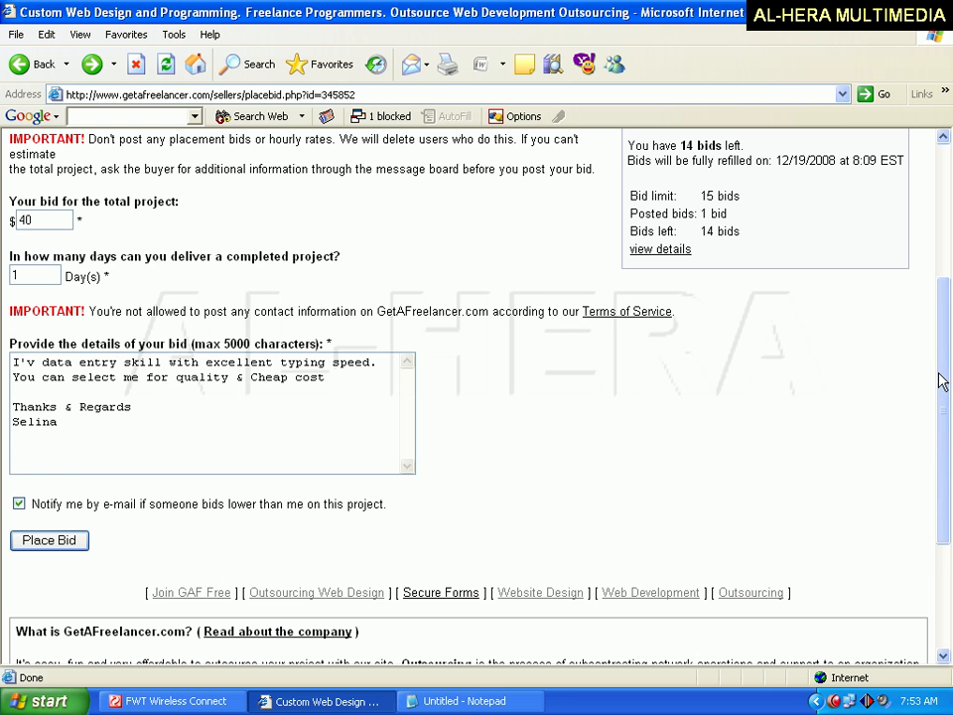
left_click_drag(942, 382, 924, 248)
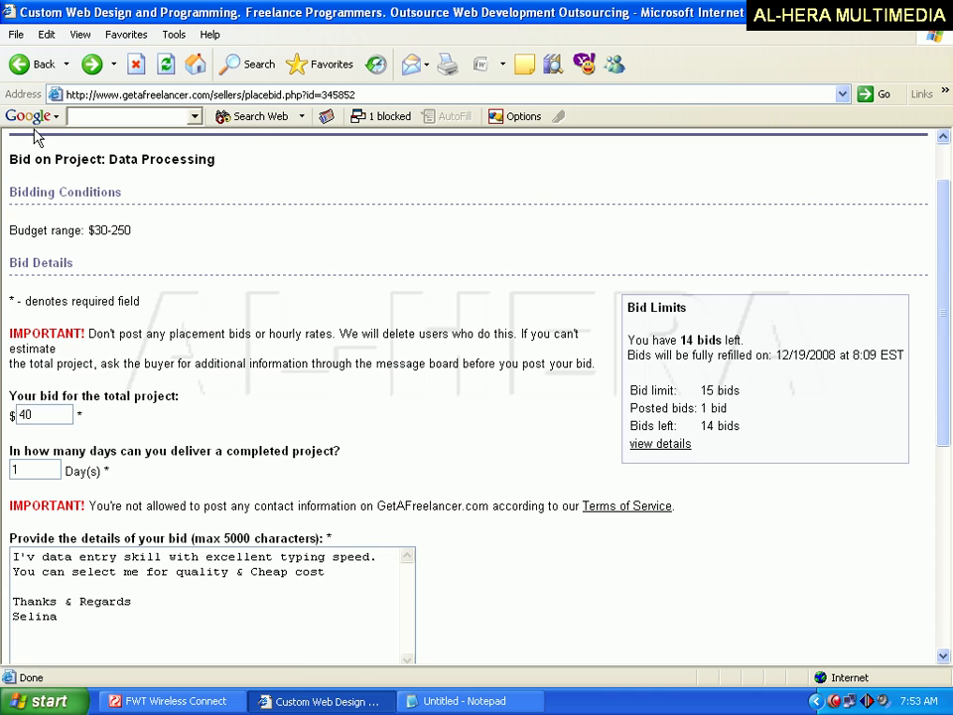
left_click(30, 67)
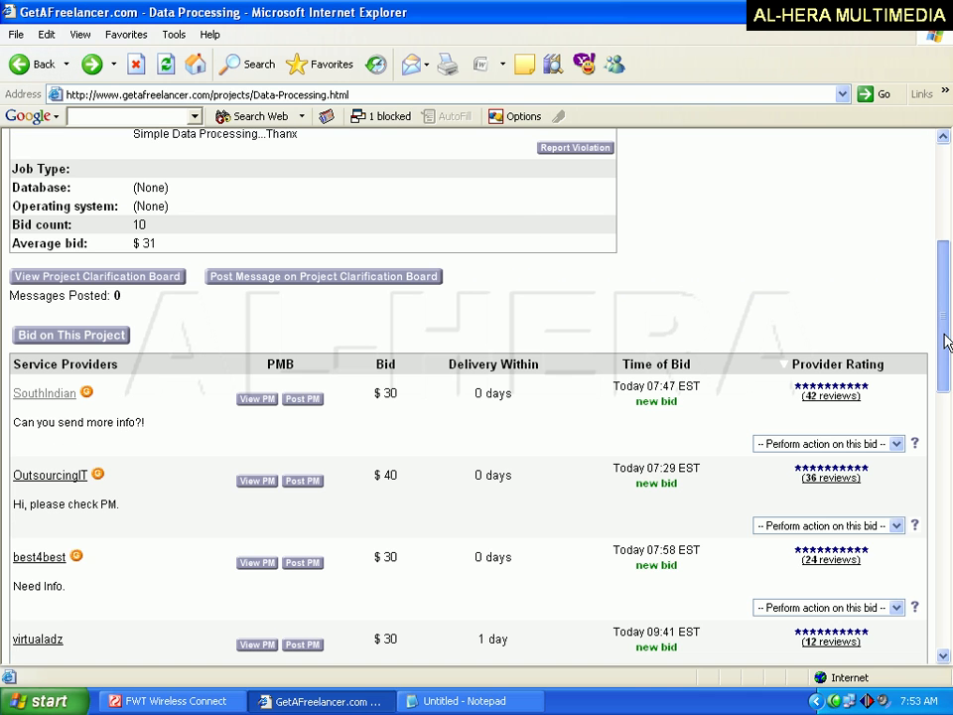
- Examine the Data Processing project's details and the full list of service providers' bids
left_click_drag(946, 340, 945, 253)
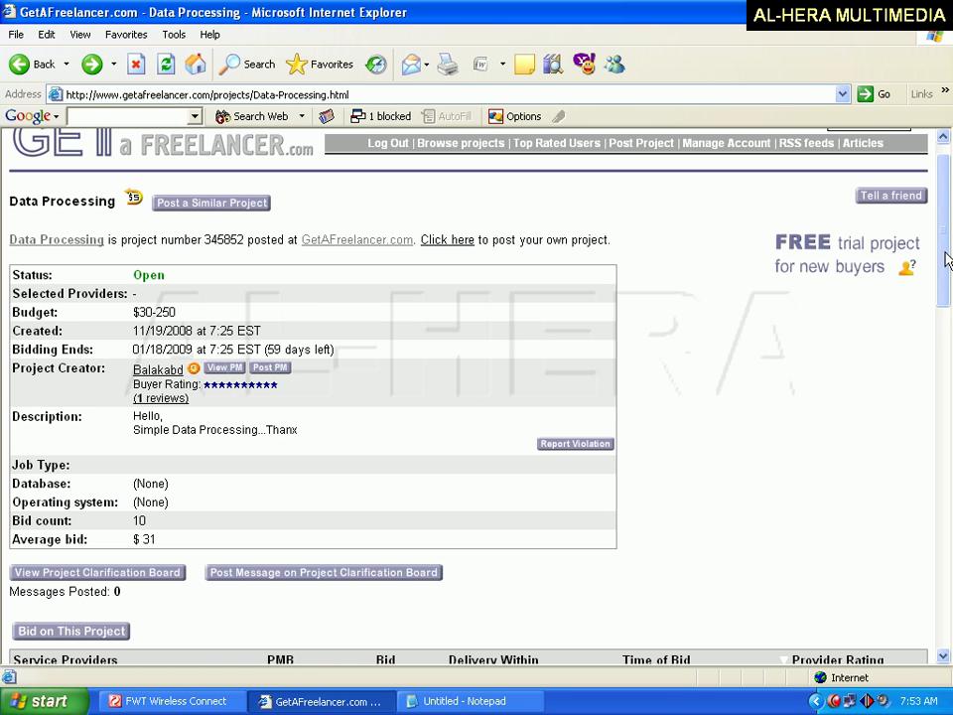
mouse_move(946, 258)
left_mouse_down()
mouse_move(946, 348)
mouse_move(950, 258)
left_mouse_up()
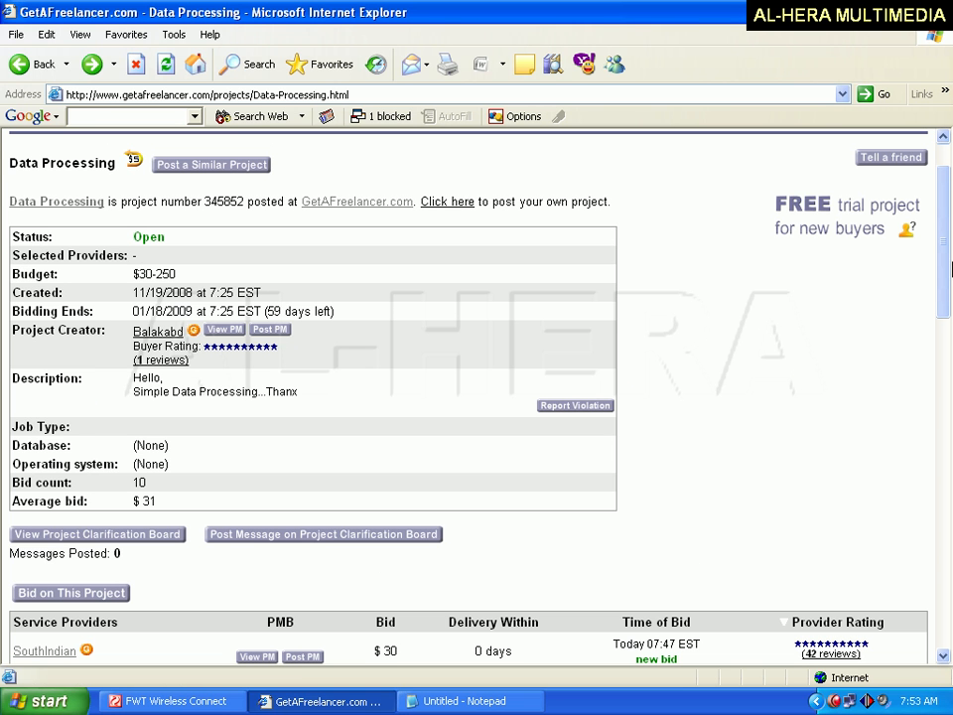
left_click_drag(948, 236, 947, 404)
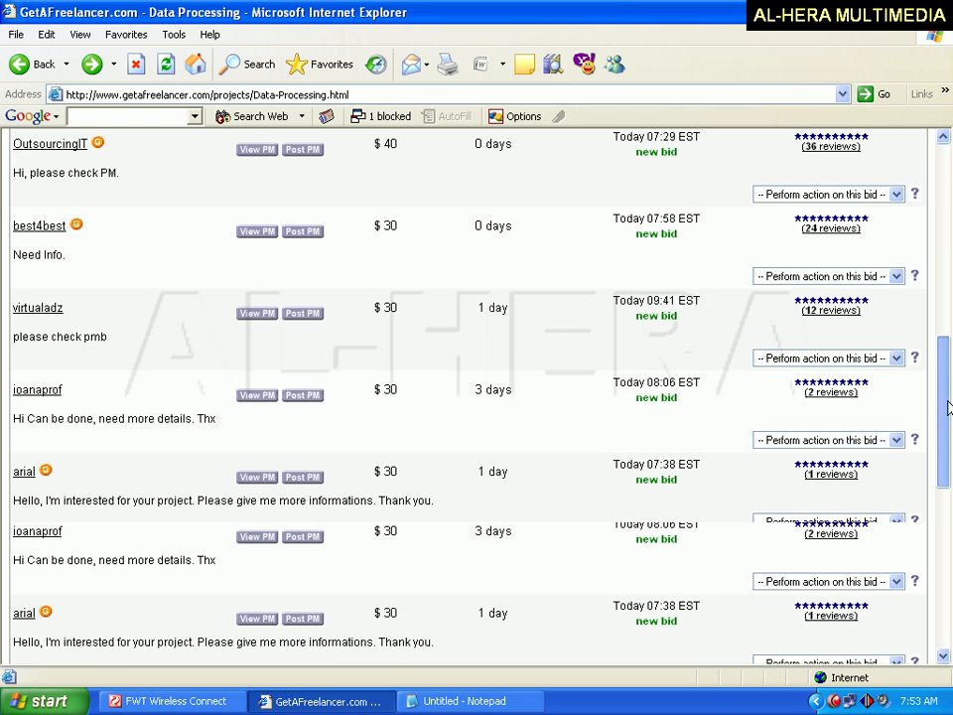
left_click(948, 568)
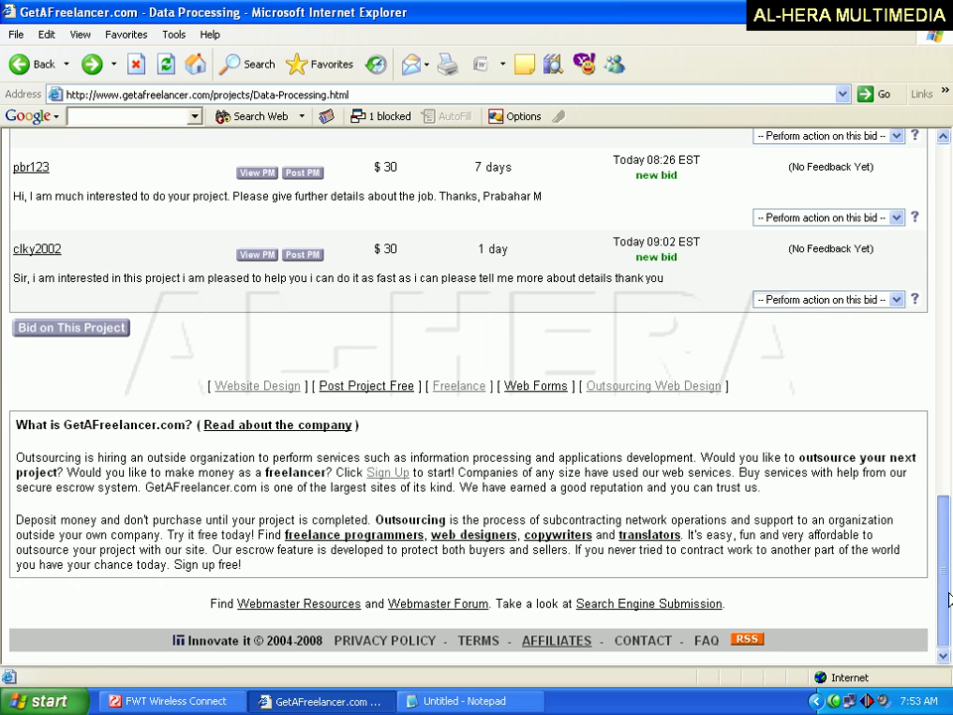
left_click_drag(950, 600, 947, 193)
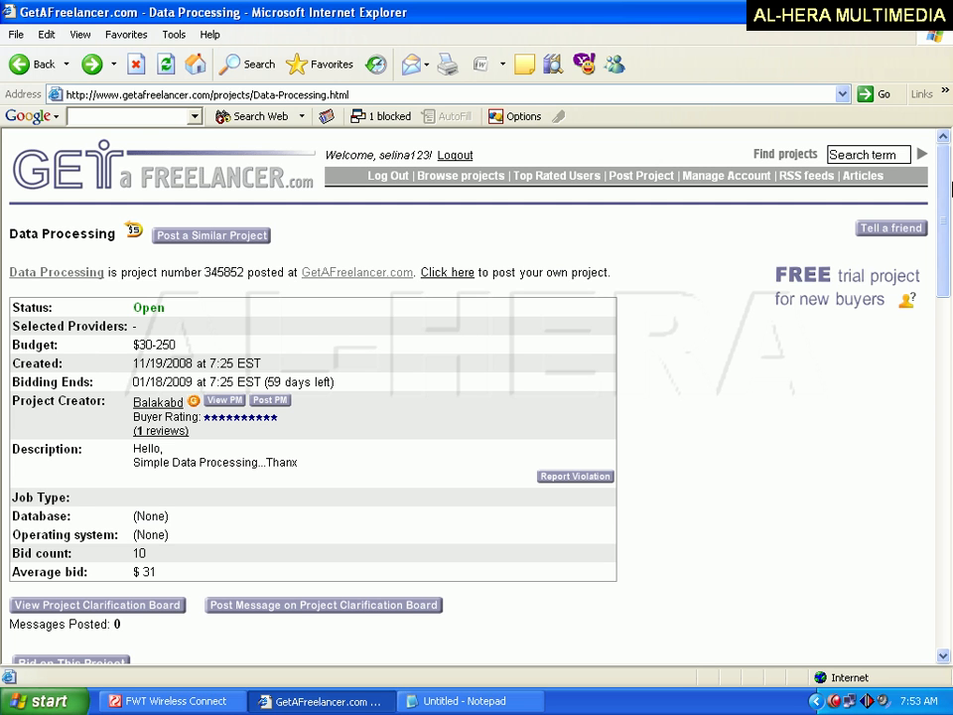
mouse_move(949, 194)
left_mouse_down()
mouse_move(943, 566)
mouse_move(951, 180)
left_mouse_up()
left_click_drag(949, 216, 938, 164)
mouse_move(946, 171)
left_mouse_down()
mouse_move(944, 202)
mouse_move(946, 153)
left_mouse_up()
scroll(944, 294, "down", 3)
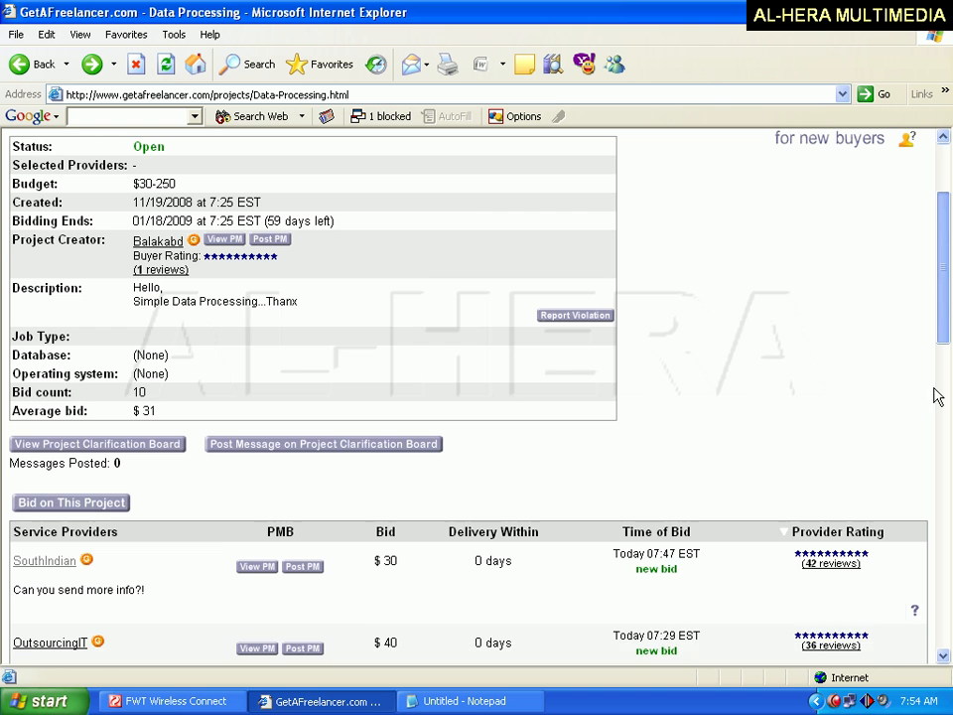
scroll(929, 448, "down", 10)
scroll(929, 415, "up", 4)
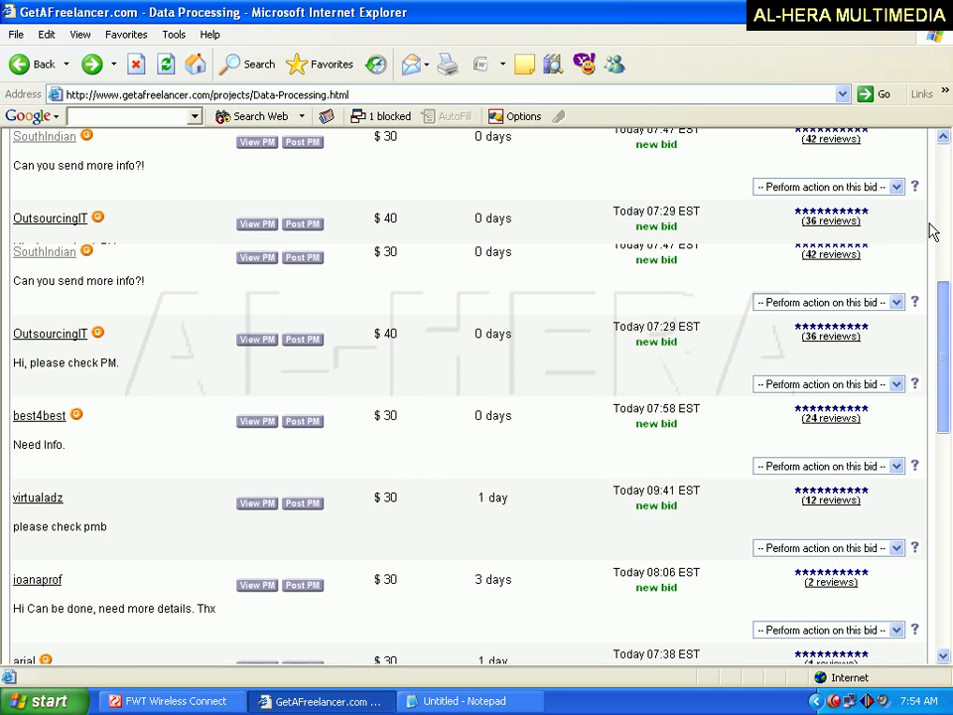
scroll(934, 232, "up", 10)
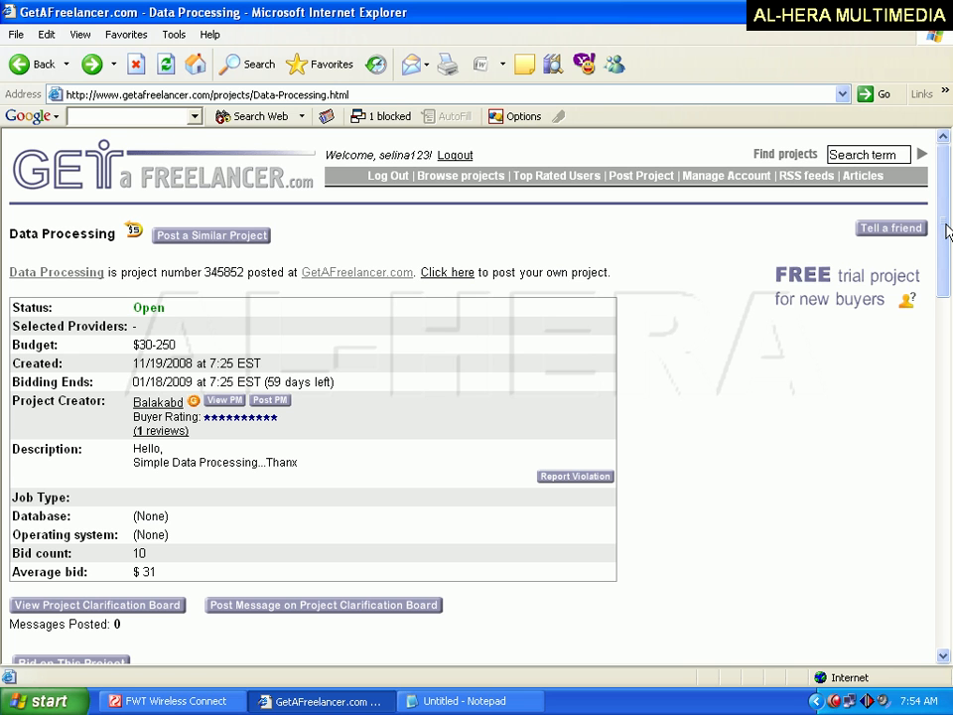
left_click_drag(947, 228, 939, 210)
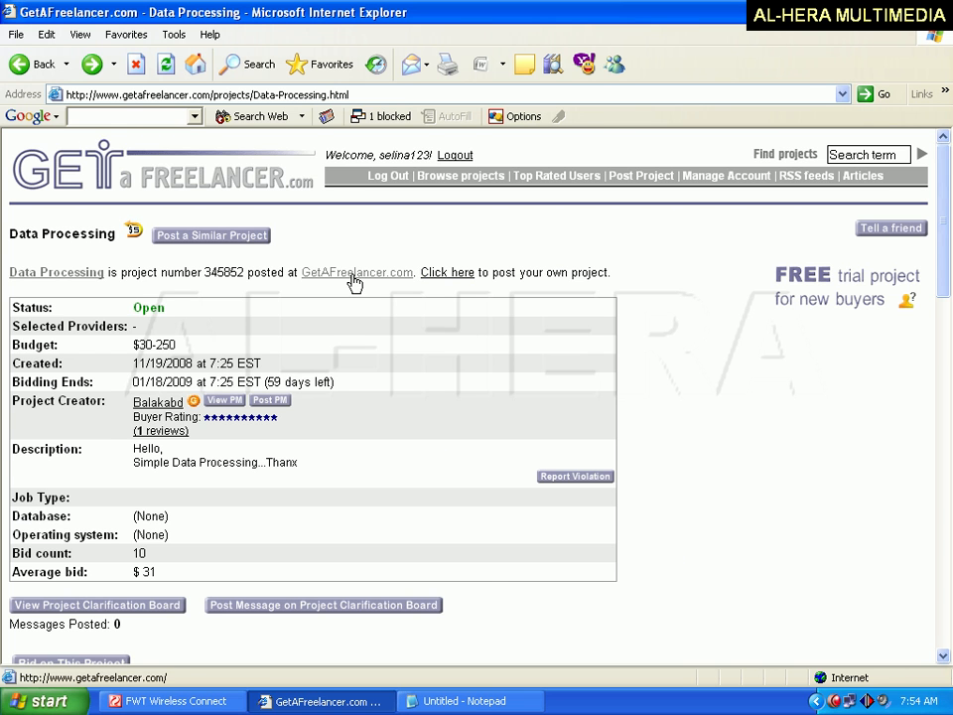